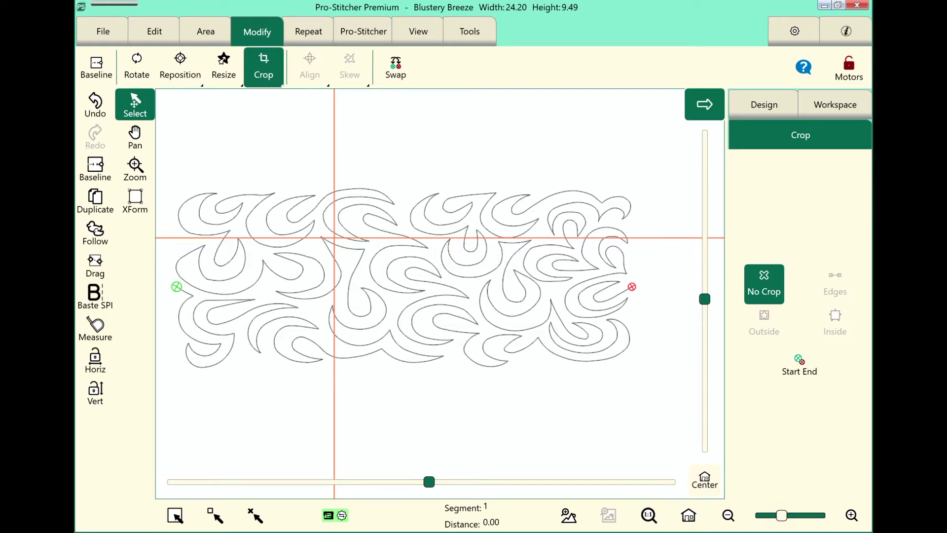
Reposition the Blustery Breeze design so its start point sits on the crosshairs.
{"action": "left_click", "coordinate": [180, 66]}
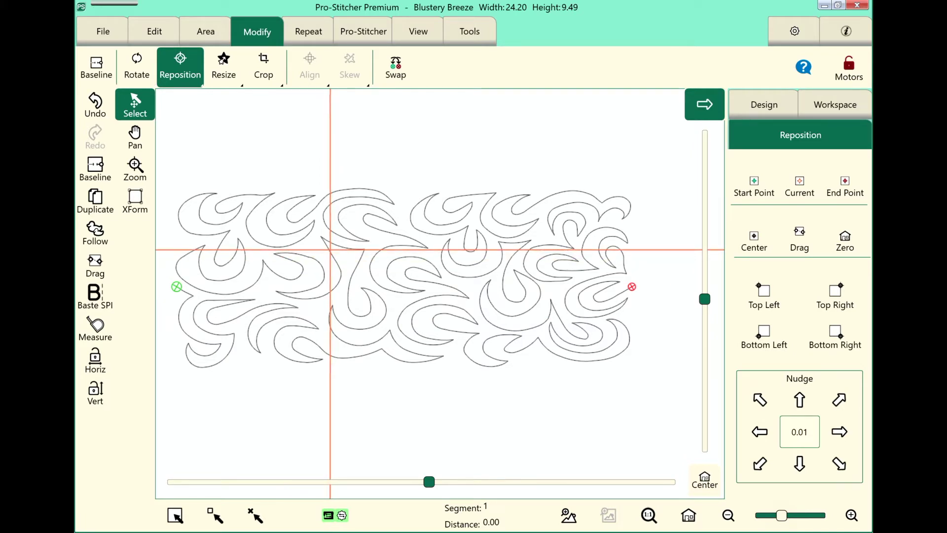
{"action": "left_click", "coordinate": [754, 187]}
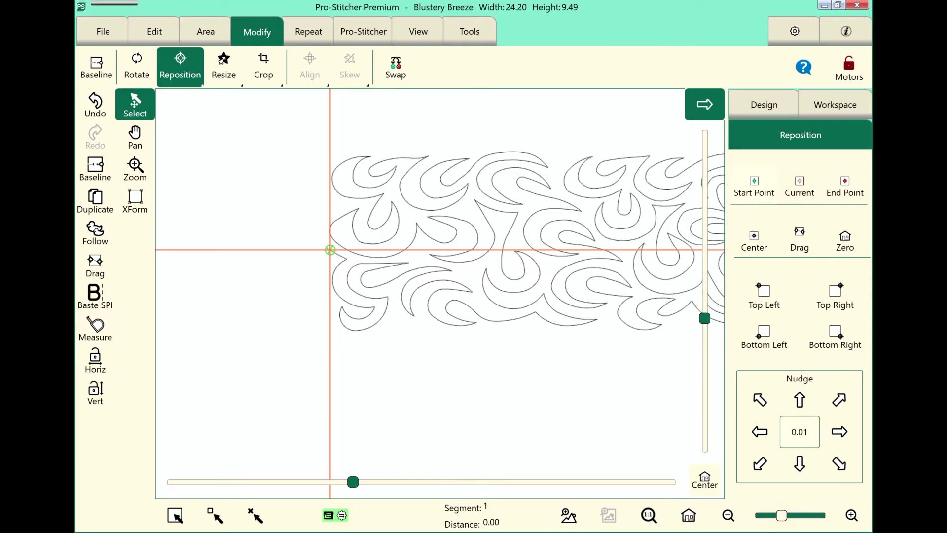
{"action": "left_click", "coordinate": [688, 515]}
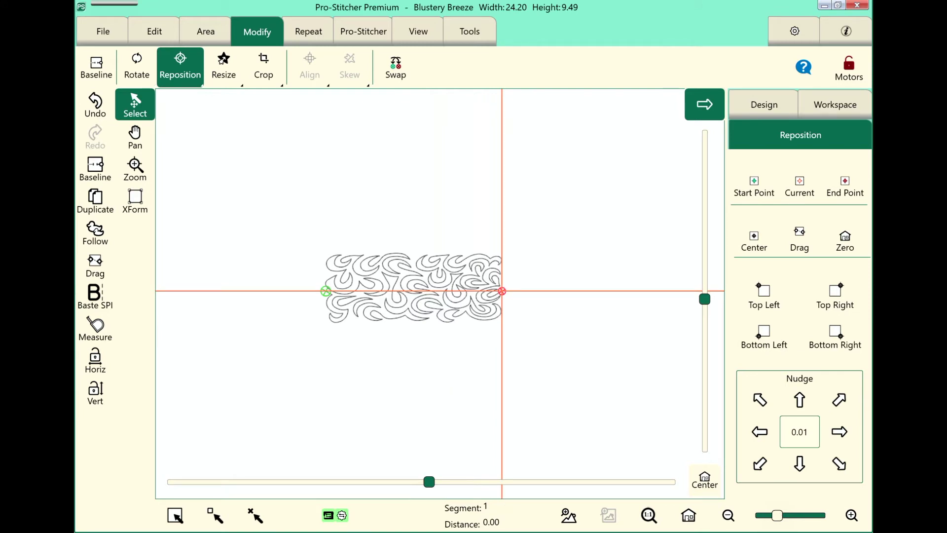
Center the design on the crosshairs, and drag it with the machine head to a new spot and drop it there.
{"action": "left_click", "coordinate": [754, 241]}
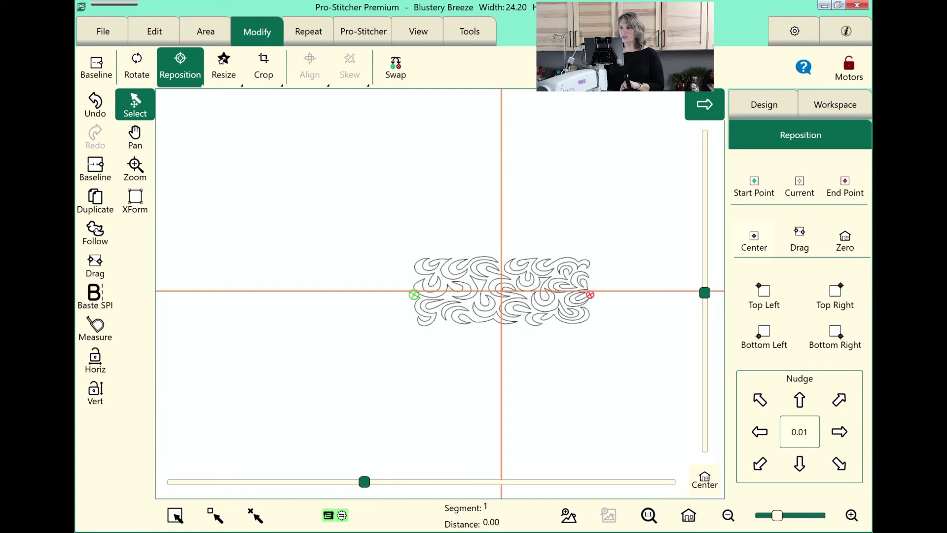
{"action": "left_click", "coordinate": [799, 239]}
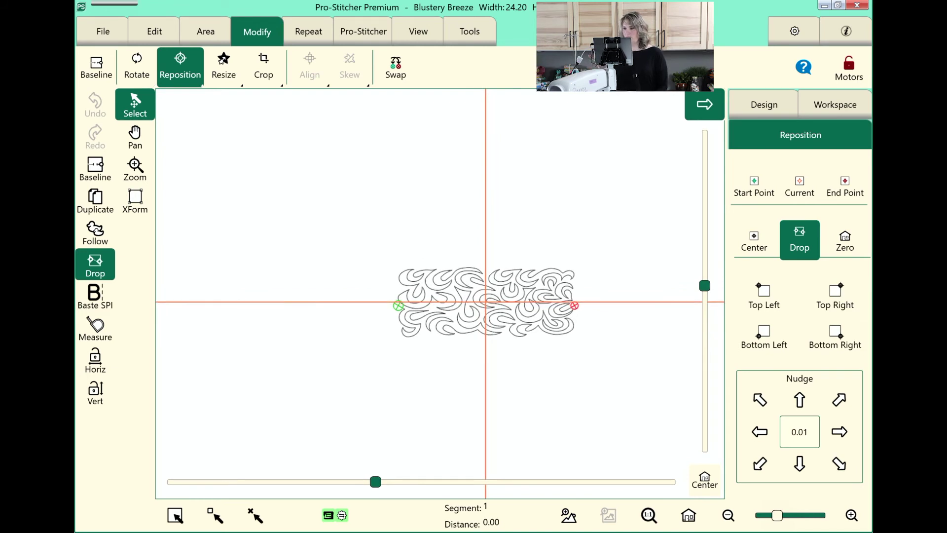
{"action": "left_click", "coordinate": [800, 240]}
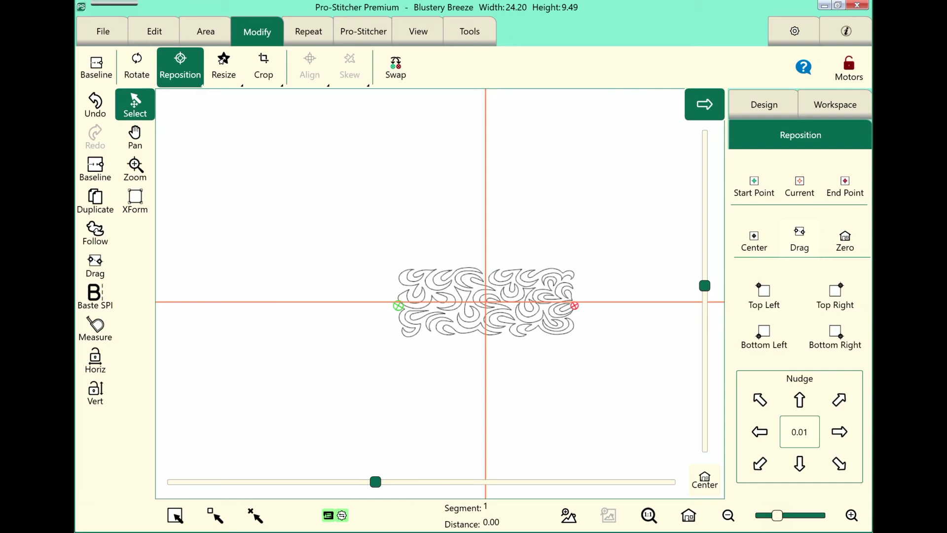
Align the design to the crosshairs by its top right, bottom left and bottom right corners in turn, starting and finishing with the top left.
{"action": "left_click", "coordinate": [764, 296]}
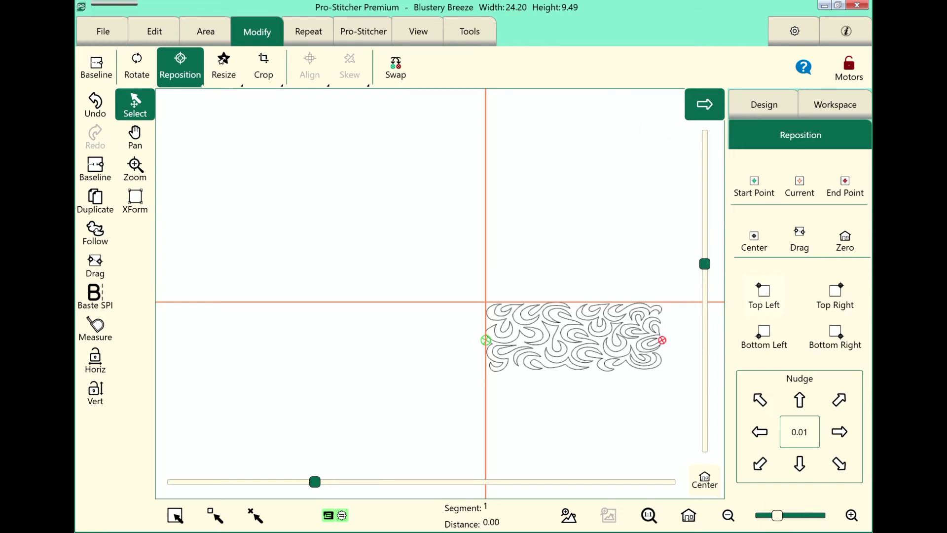
{"action": "left_click", "coordinate": [835, 295]}
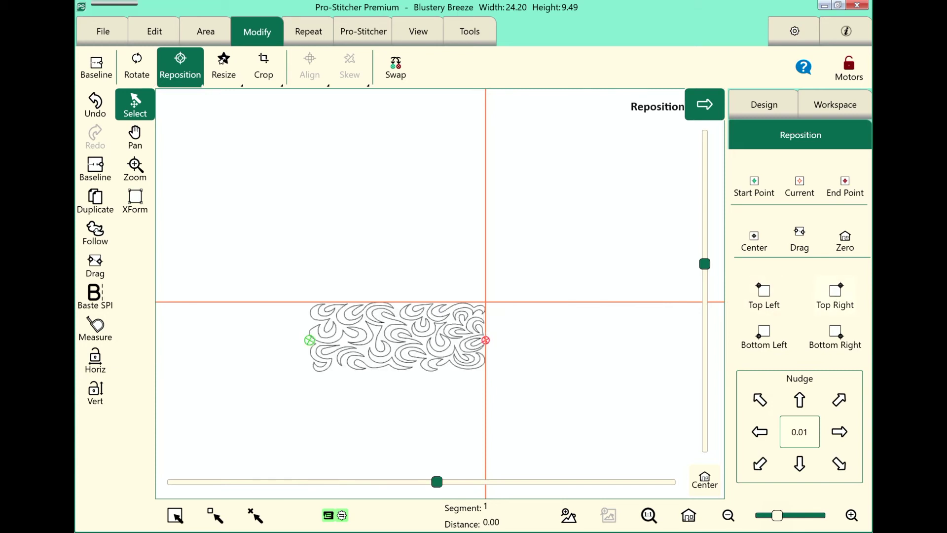
{"action": "left_click", "coordinate": [764, 336]}
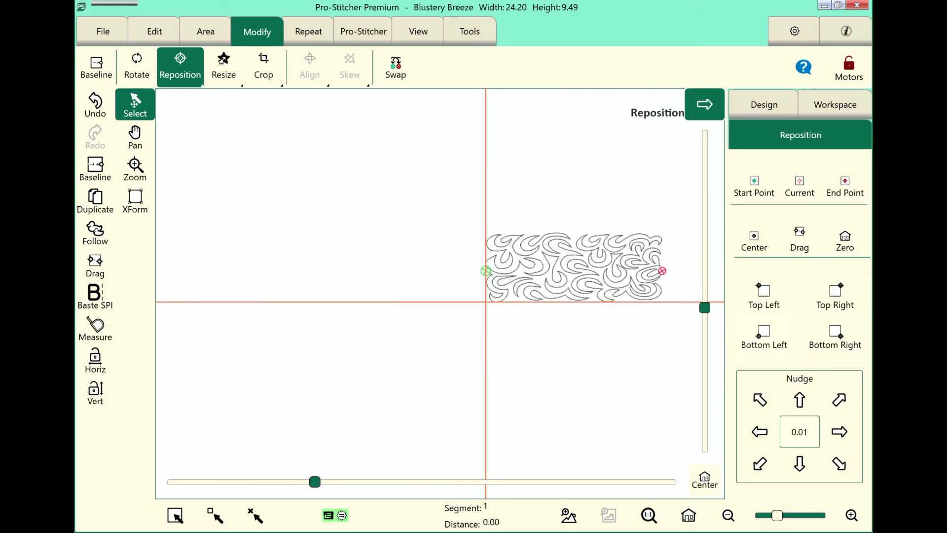
{"action": "left_click", "coordinate": [835, 335]}
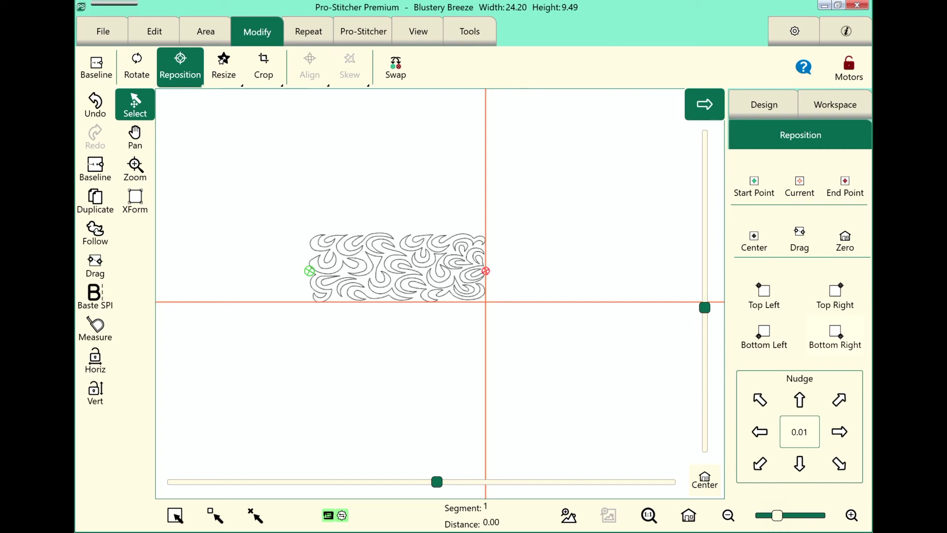
{"action": "left_click", "coordinate": [763, 295]}
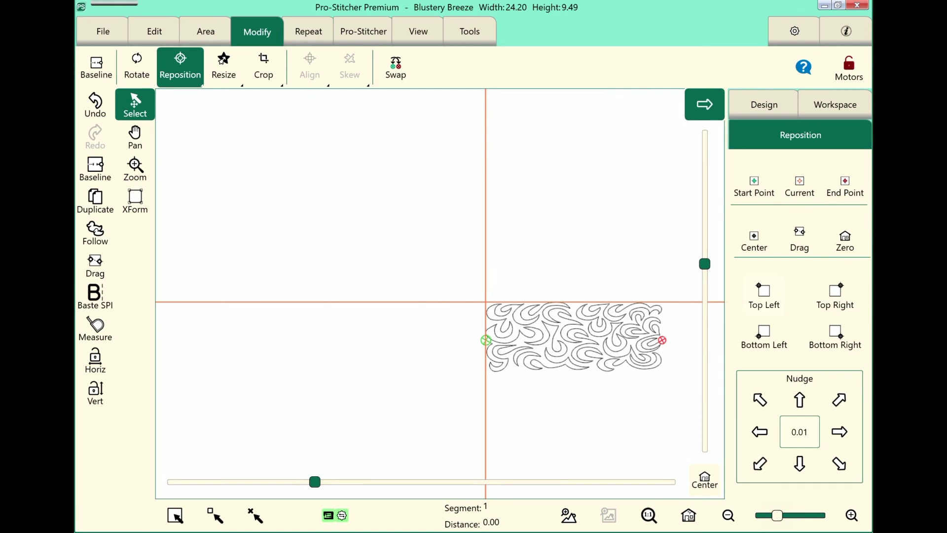
{"action": "left_click", "coordinate": [688, 516]}
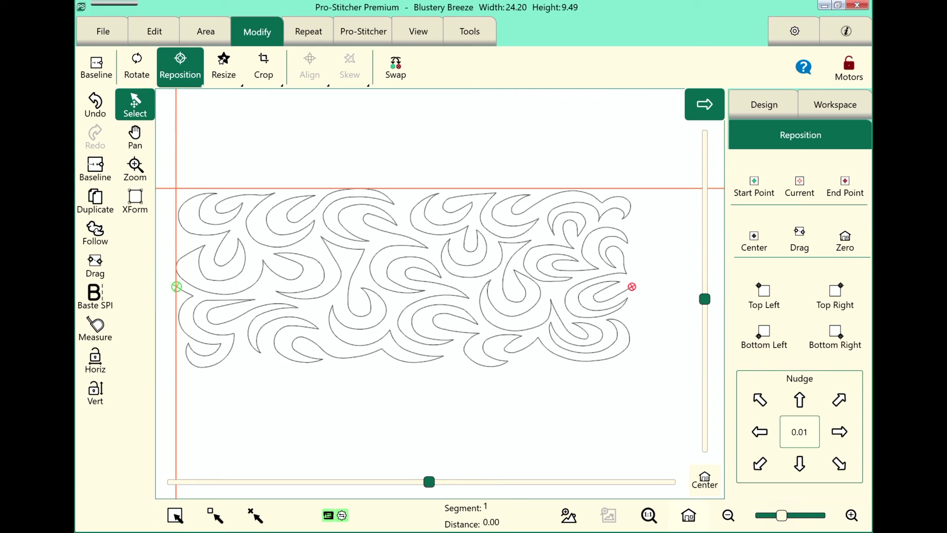
Nudge the design by 0.01: four times up, and once each up-right, right, down-right, down, down-left and left.
{"action": "left_click", "coordinate": [800, 399]}
{"action": "left_click", "coordinate": [799, 399]}
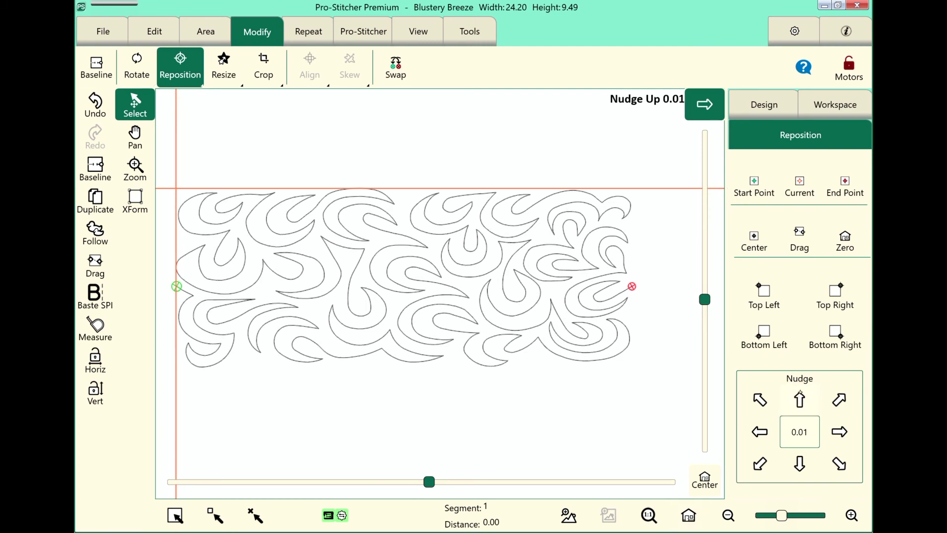
{"action": "left_click", "coordinate": [800, 399]}
{"action": "left_click", "coordinate": [799, 399]}
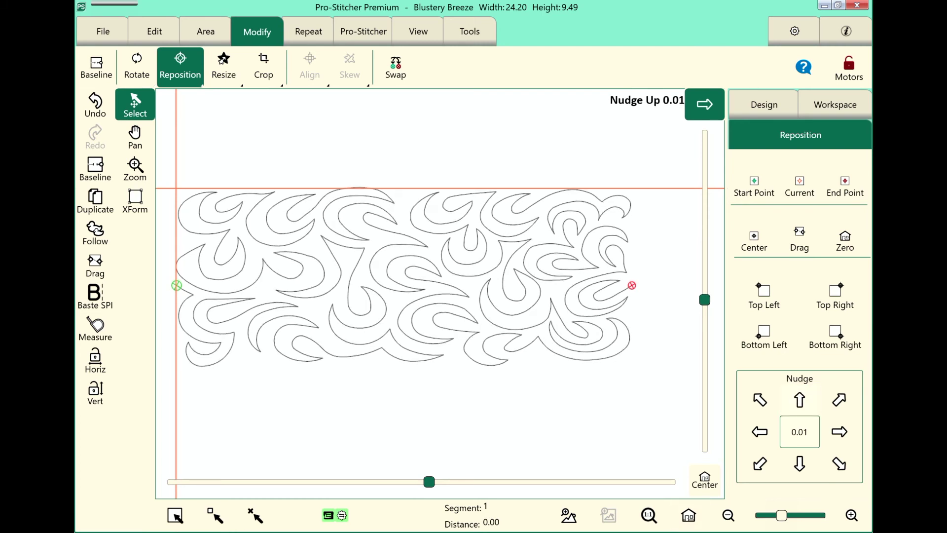
{"action": "left_click", "coordinate": [839, 400]}
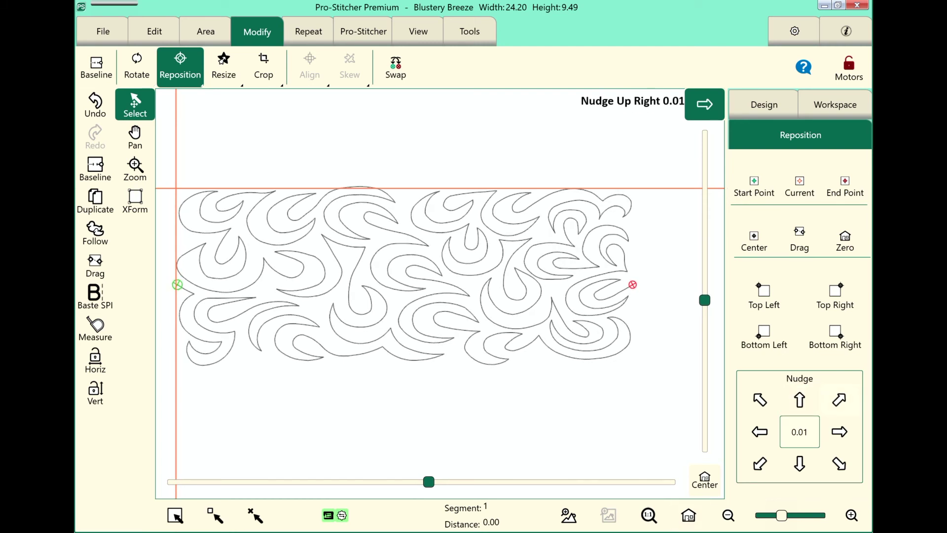
{"action": "left_click", "coordinate": [839, 432]}
{"action": "left_click", "coordinate": [838, 464]}
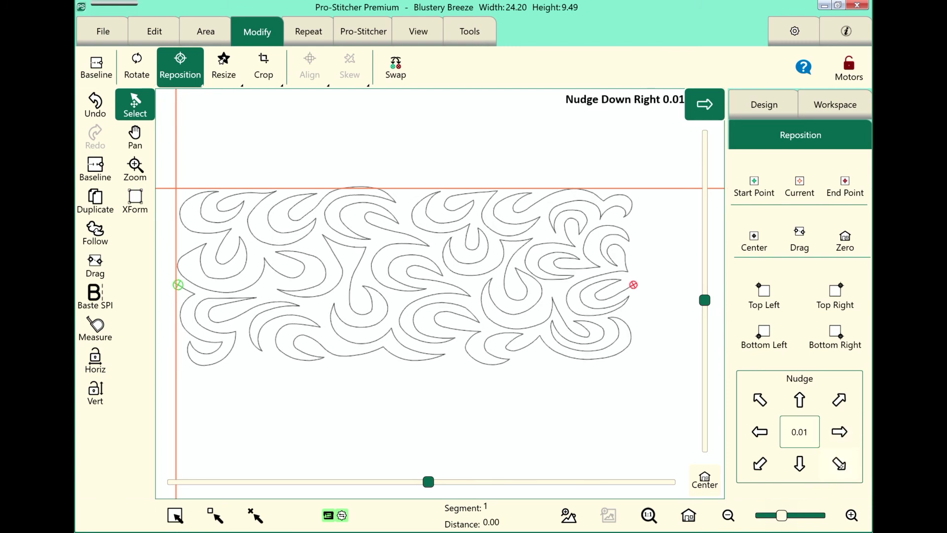
{"action": "left_click", "coordinate": [799, 464]}
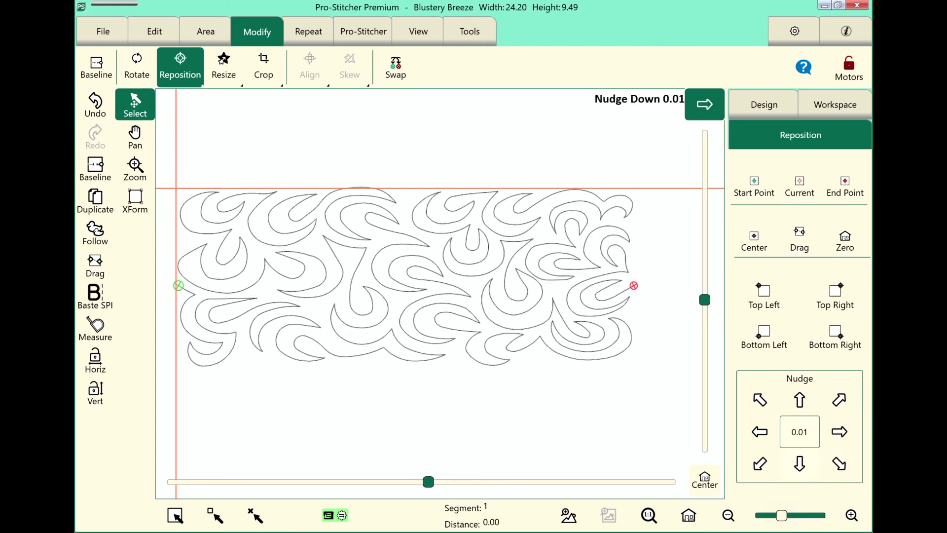
{"action": "left_click", "coordinate": [760, 463]}
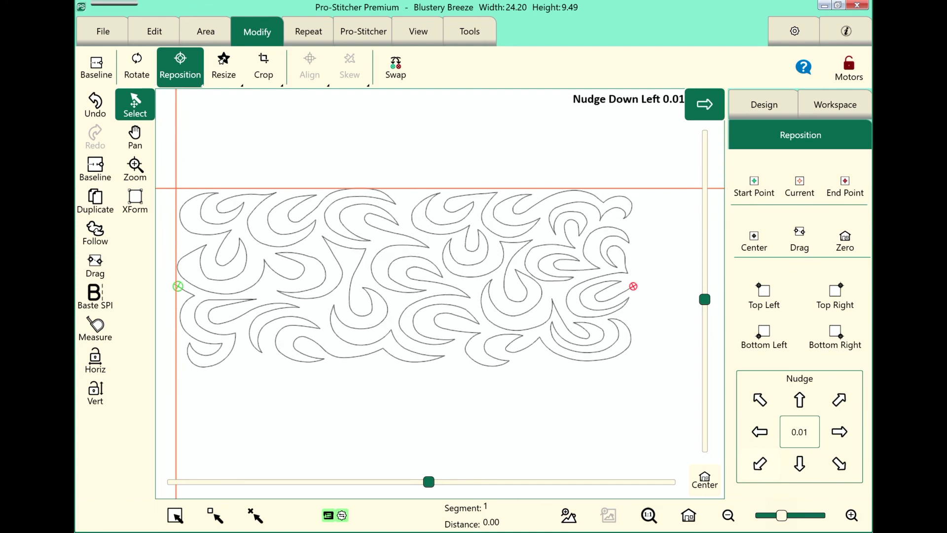
{"action": "left_click", "coordinate": [760, 431]}
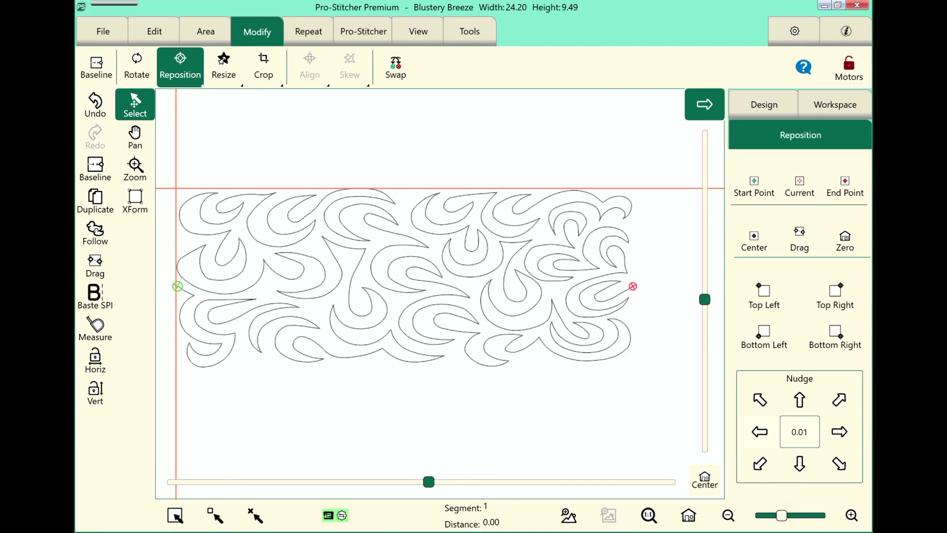
Set the nudge distance to 0.25 and nudge the design once to the right.
{"action": "left_click", "coordinate": [796, 432]}
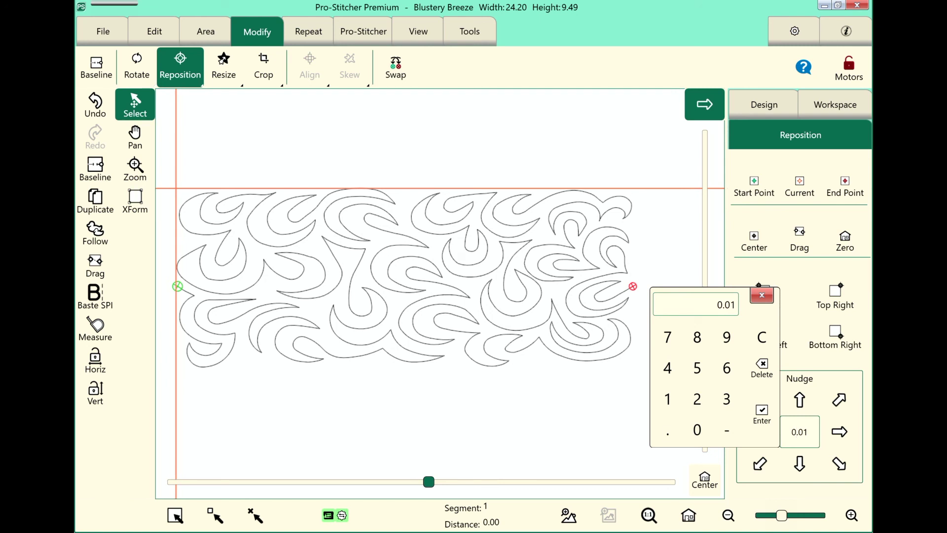
{"action": "left_click", "coordinate": [668, 429]}
{"action": "left_click", "coordinate": [697, 398]}
{"action": "left_click", "coordinate": [696, 367]}
{"action": "left_click", "coordinate": [762, 414]}
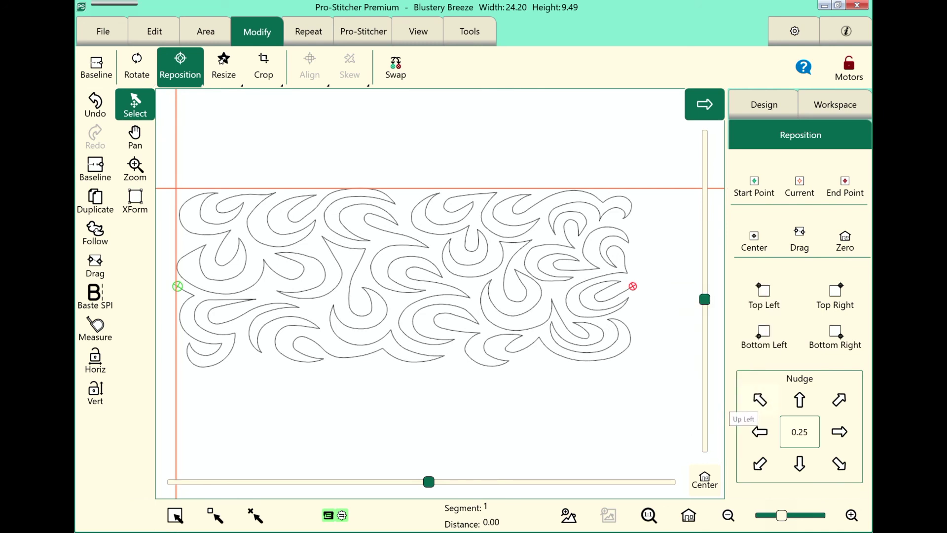
{"action": "left_click", "coordinate": [839, 431]}
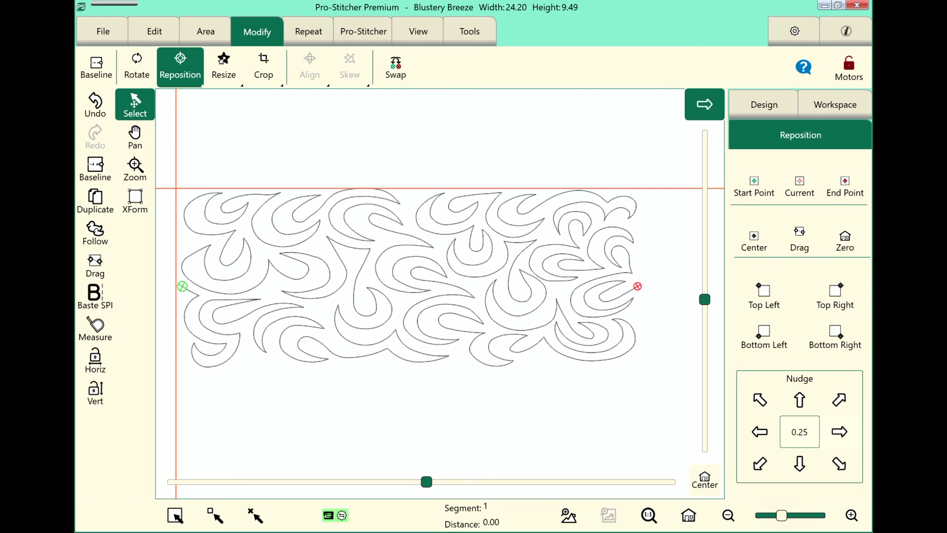
Set the nudge distance to 0.01.
{"action": "left_click", "coordinate": [800, 431]}
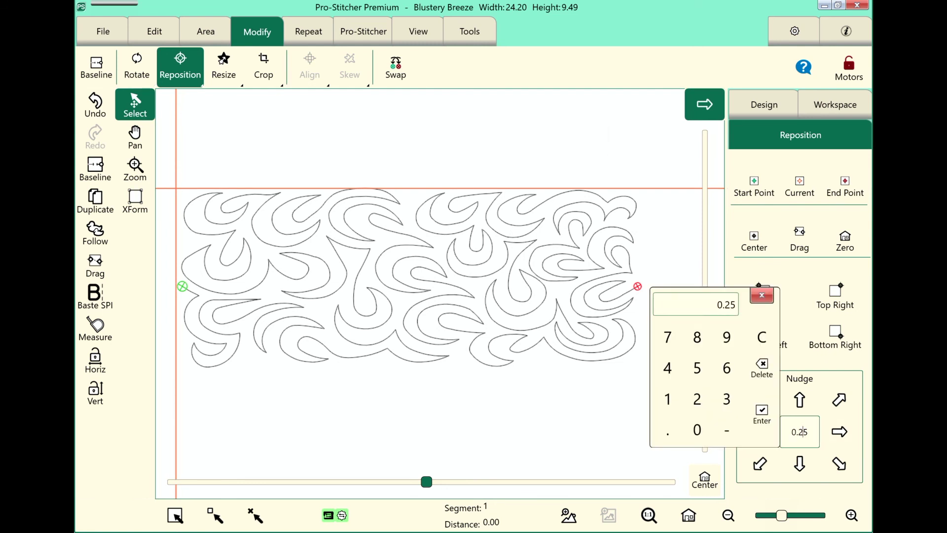
{"action": "left_click", "coordinate": [667, 432]}
{"action": "left_click", "coordinate": [697, 429]}
{"action": "left_click", "coordinate": [667, 398]}
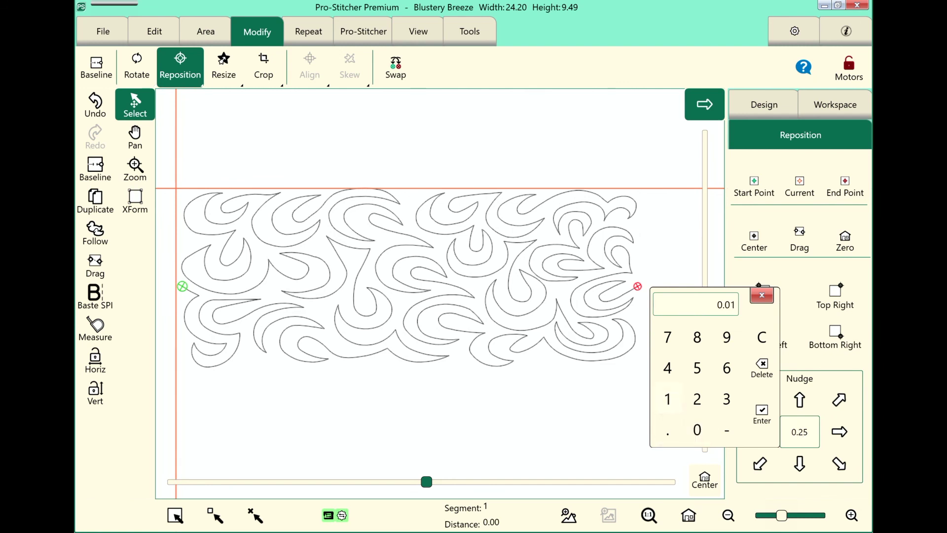